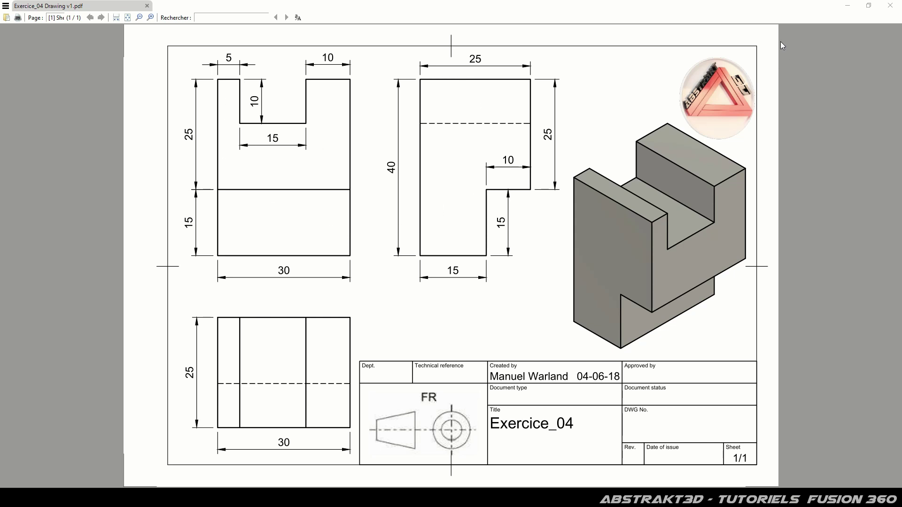
Restore down the Sumatra PDF window with the Exercice_04 drawing so Fusion 360 shows behind it
click(868, 6)
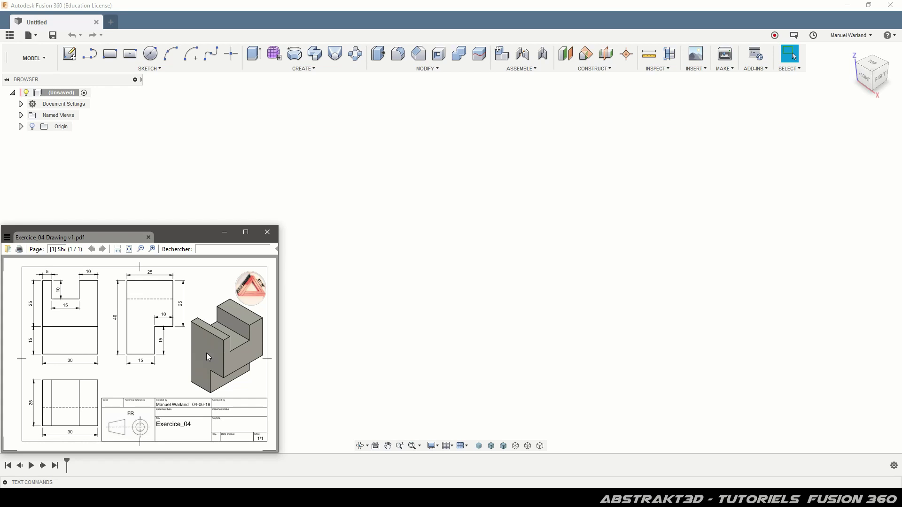
mouse_move(866, 77)
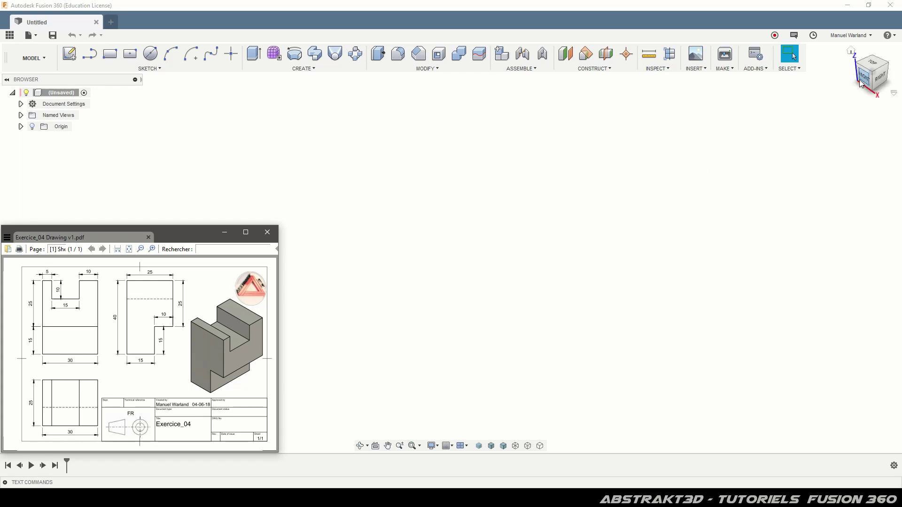
Start a sketch on the front plane and draw a 40 mm vertical line and a 25 mm top line from the origin
click(74, 59)
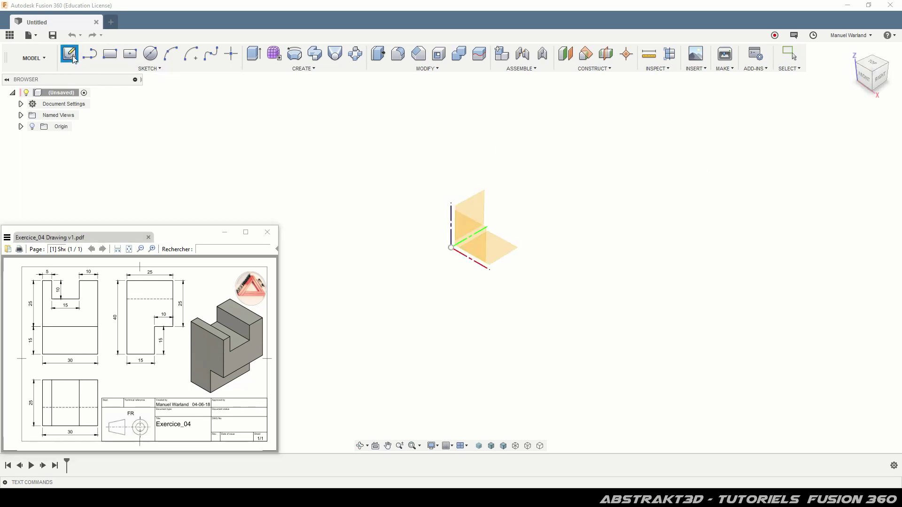
click(470, 237)
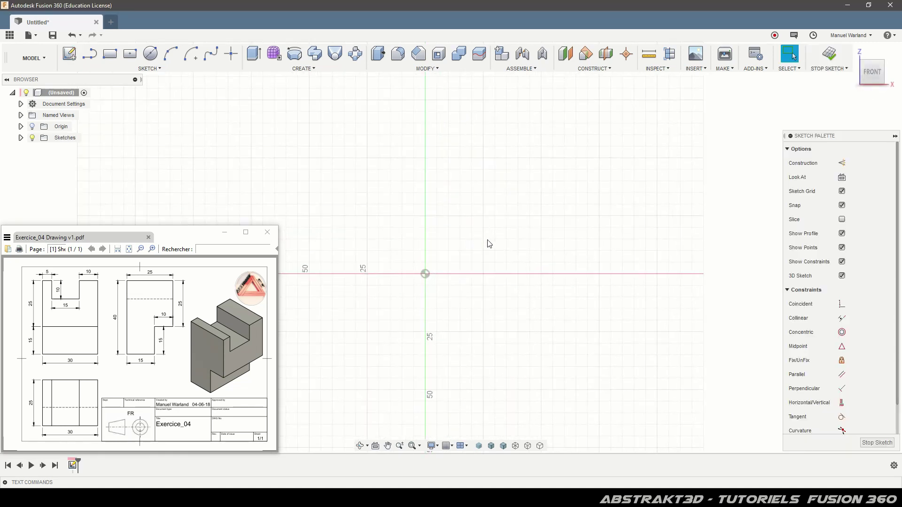
click(88, 57)
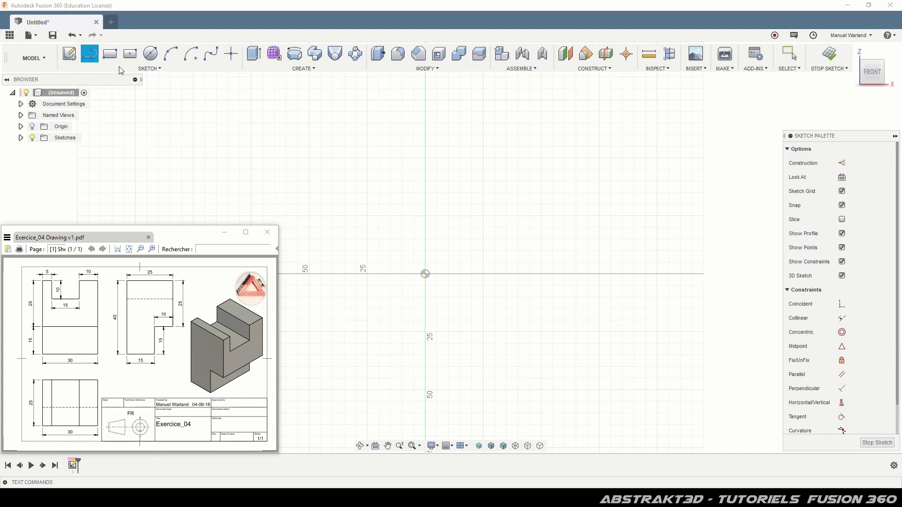
click(426, 275)
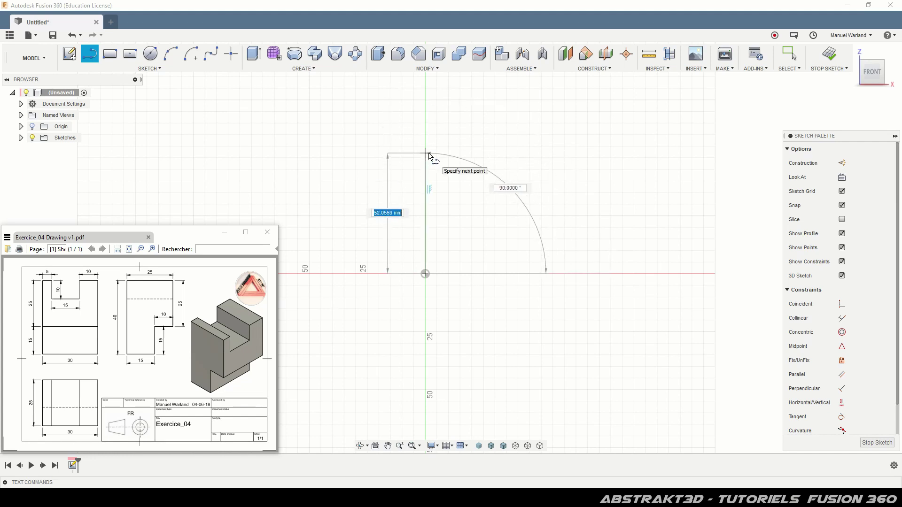
text(40)
key(Tab)
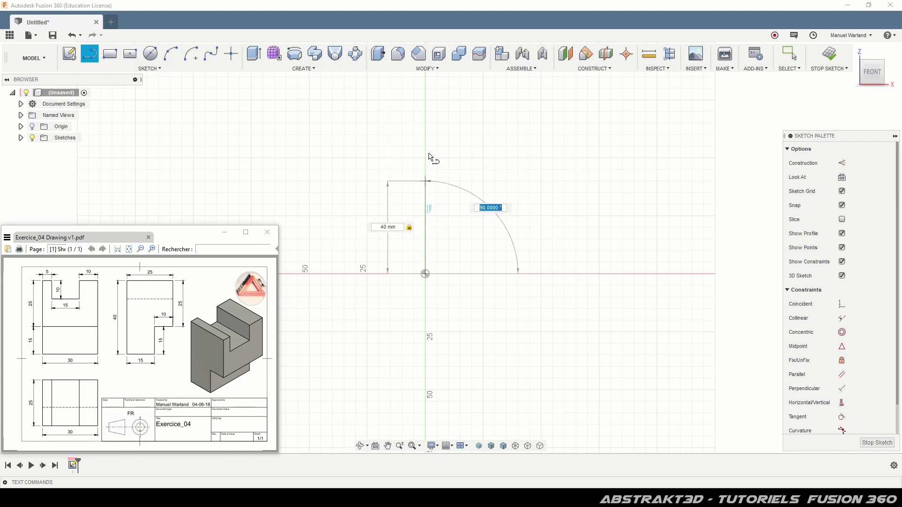
key(Return)
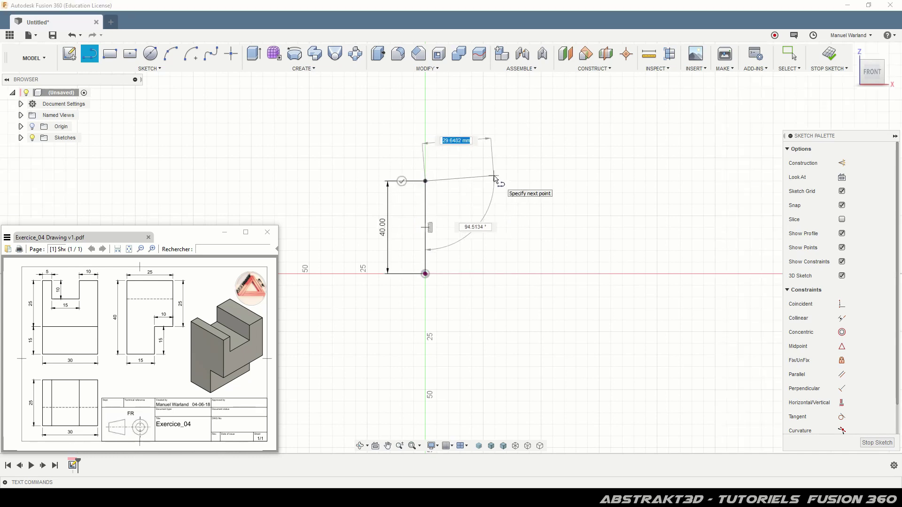
text(25)
key(Tab)
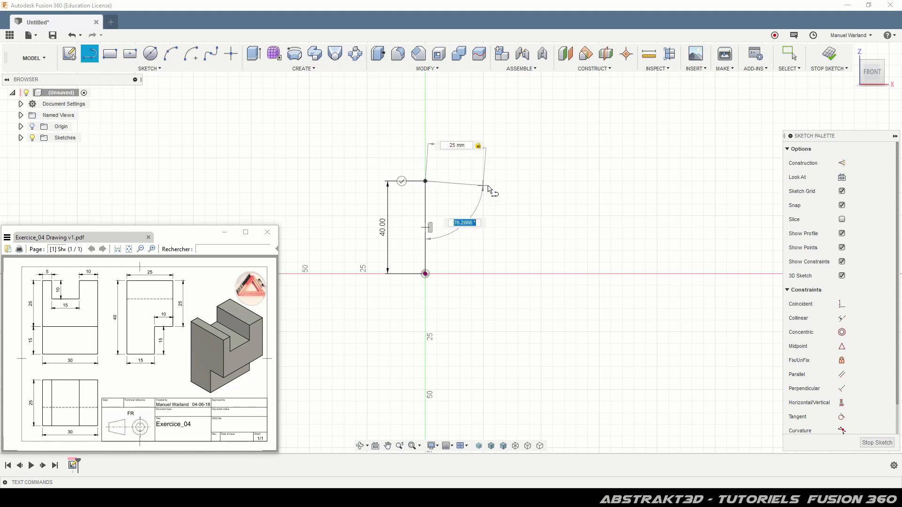
click(484, 182)
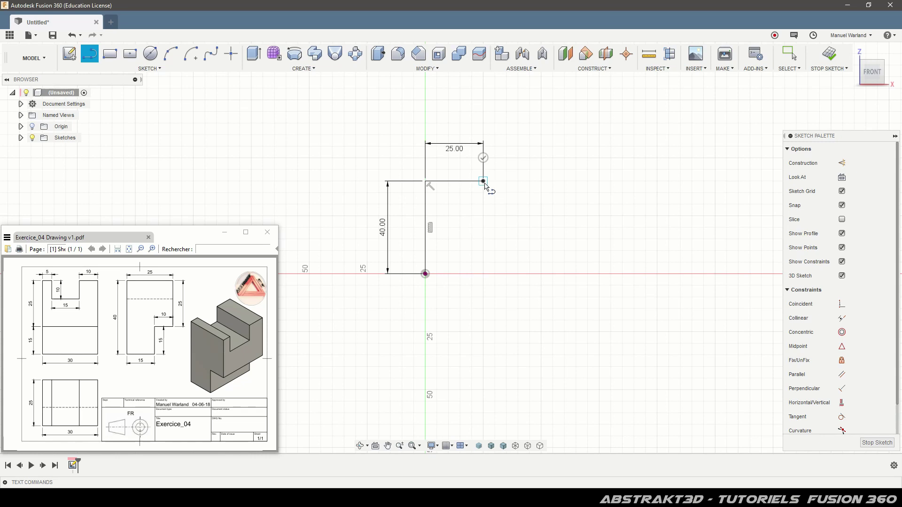
Draw the 25 mm downward line, the 10 mm step and the 15 mm line, closing at the origin
text(25)
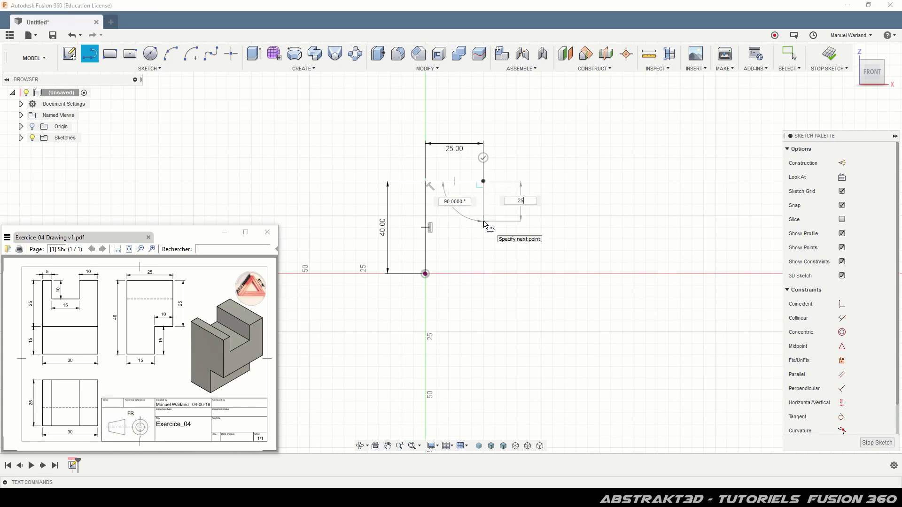
key(Tab)
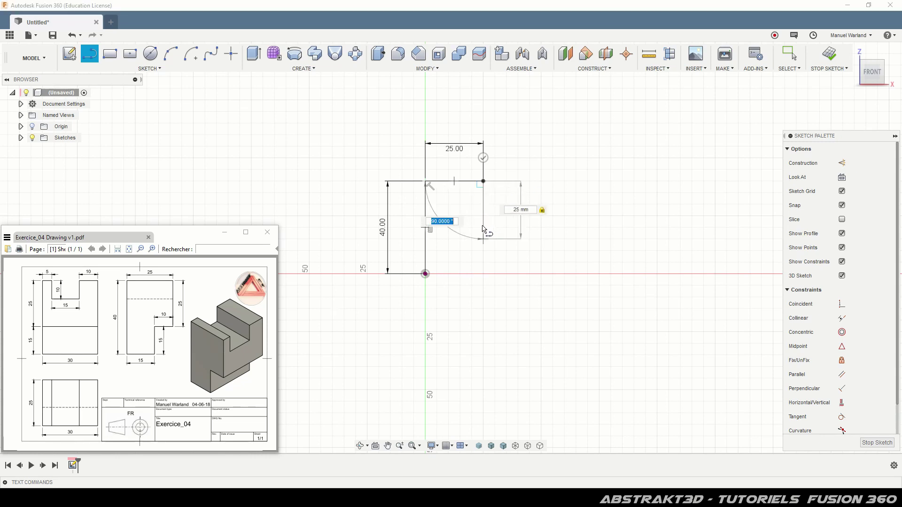
click(484, 243)
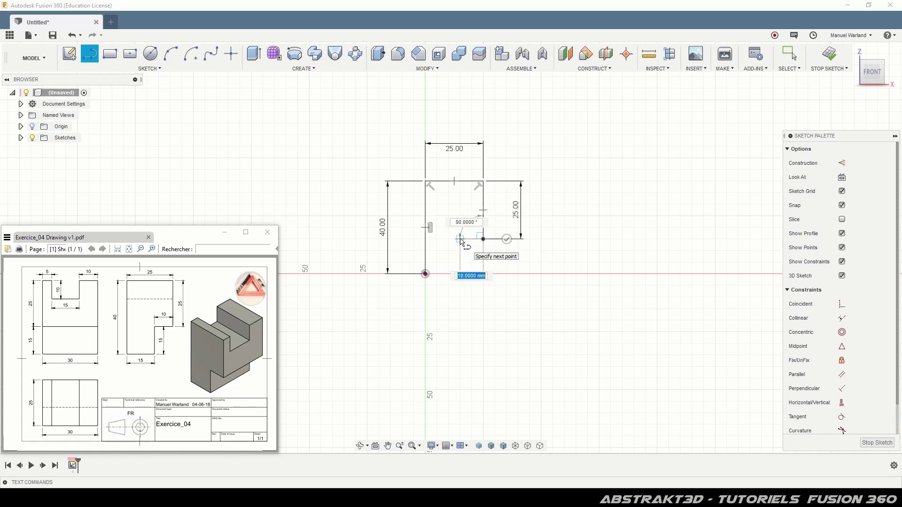
text(10)
key(Tab)
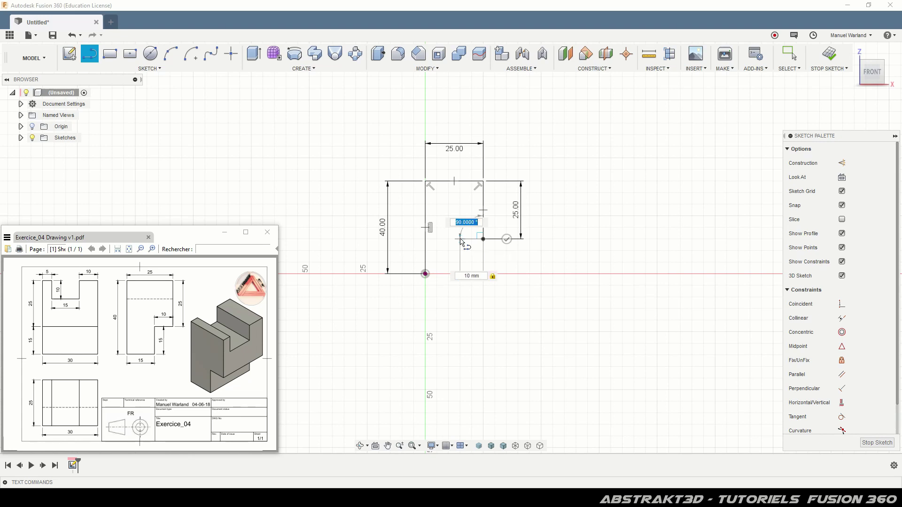
key(Return)
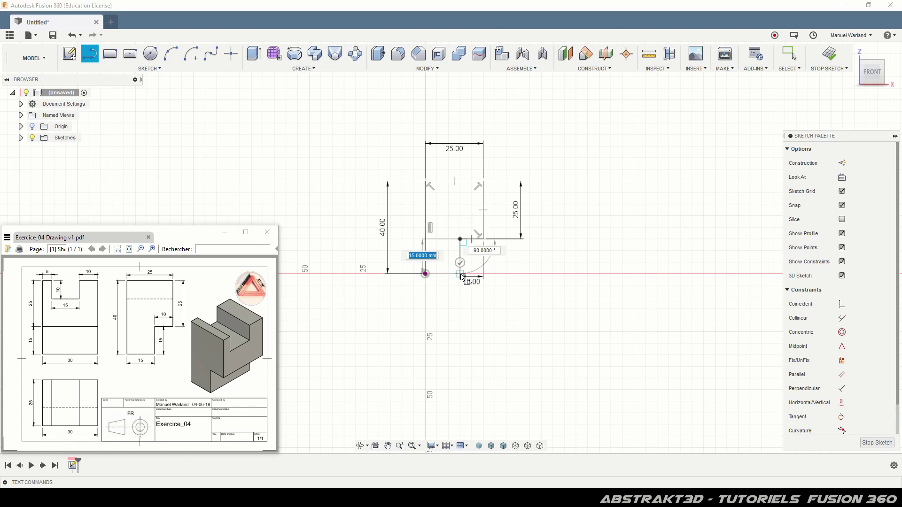
click(460, 274)
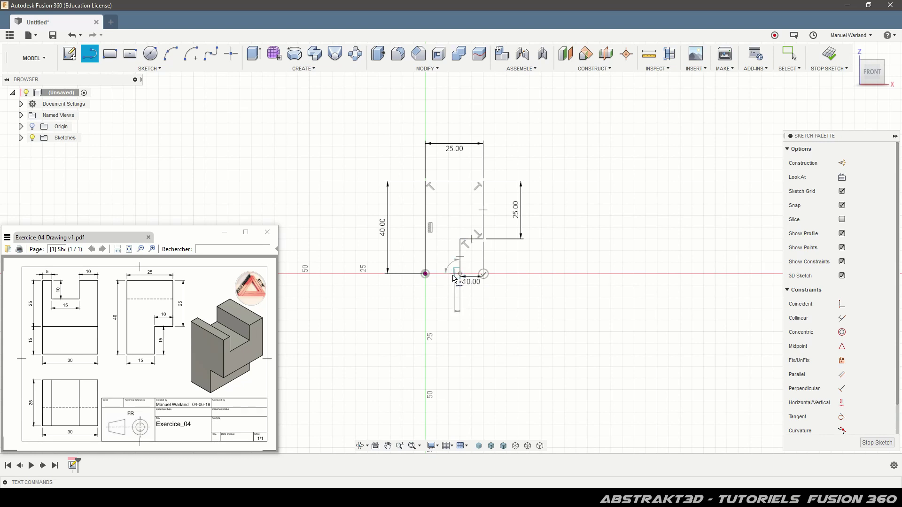
click(425, 274)
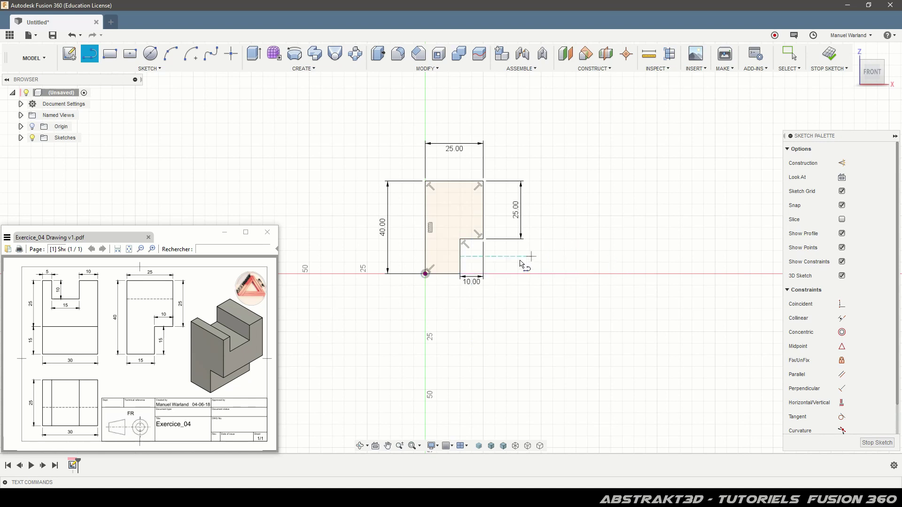
Try 15 mm dimensions on the short edge and the base, keeping the base one as driven
scroll(501, 280, up, 3)
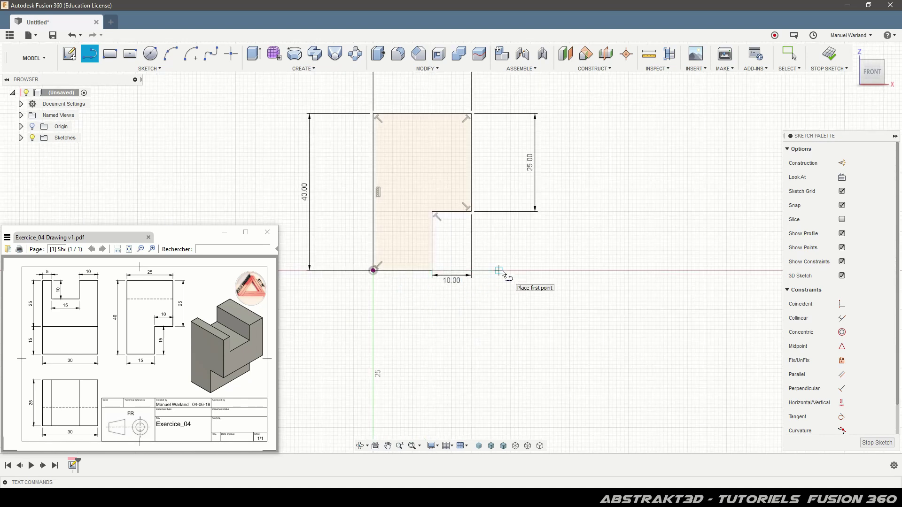
key(Escape)
key(d)
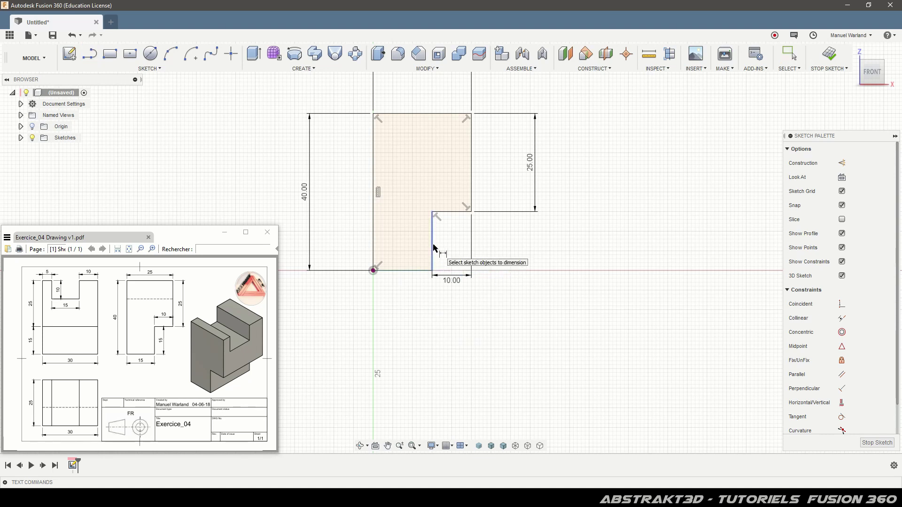
click(432, 247)
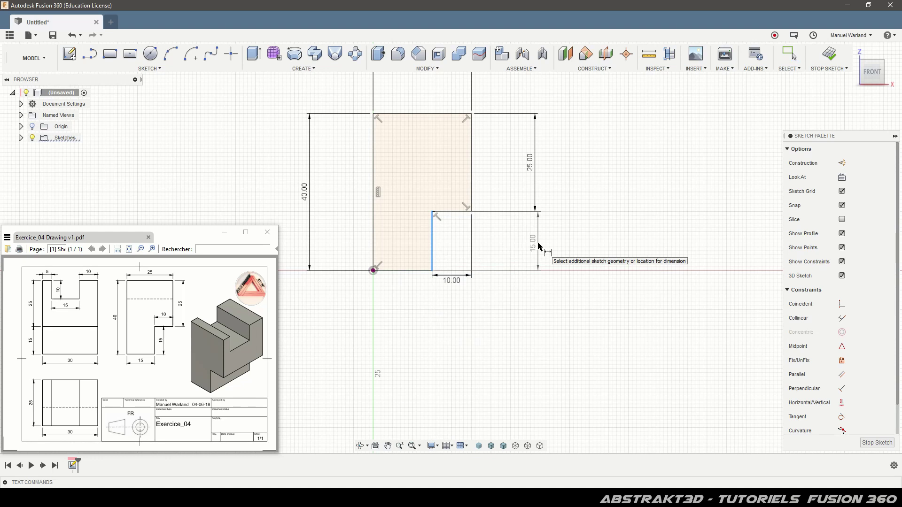
click(538, 246)
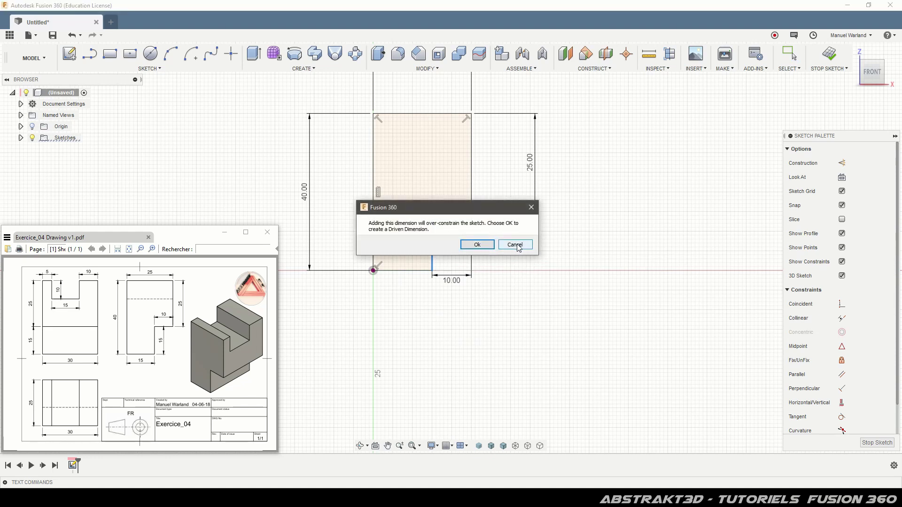
click(515, 244)
click(408, 270)
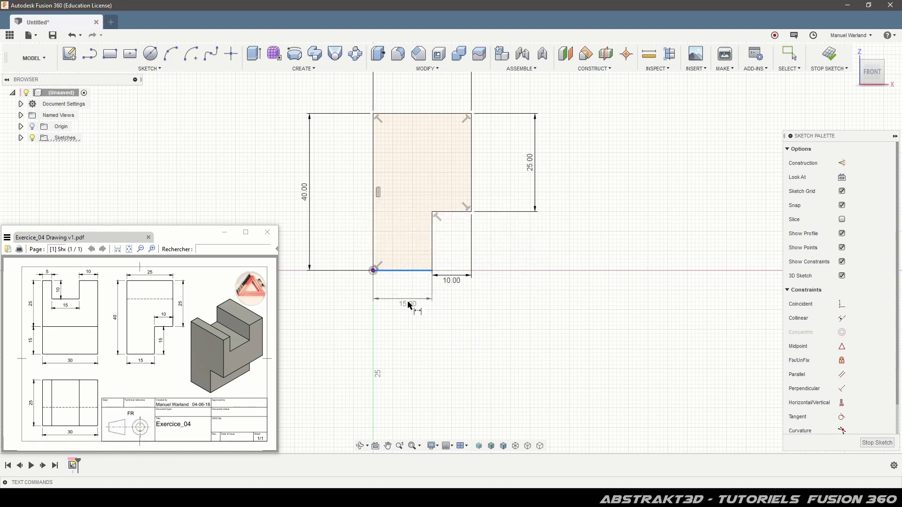
click(421, 301)
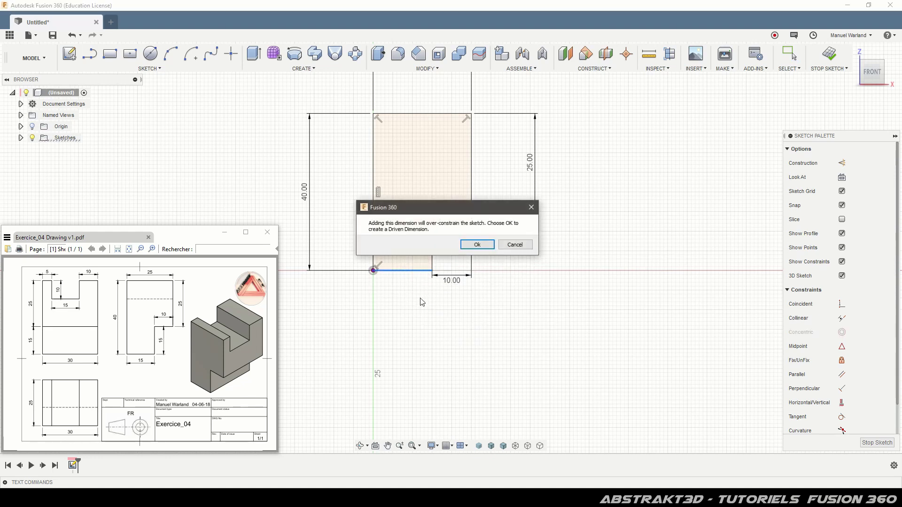
click(484, 245)
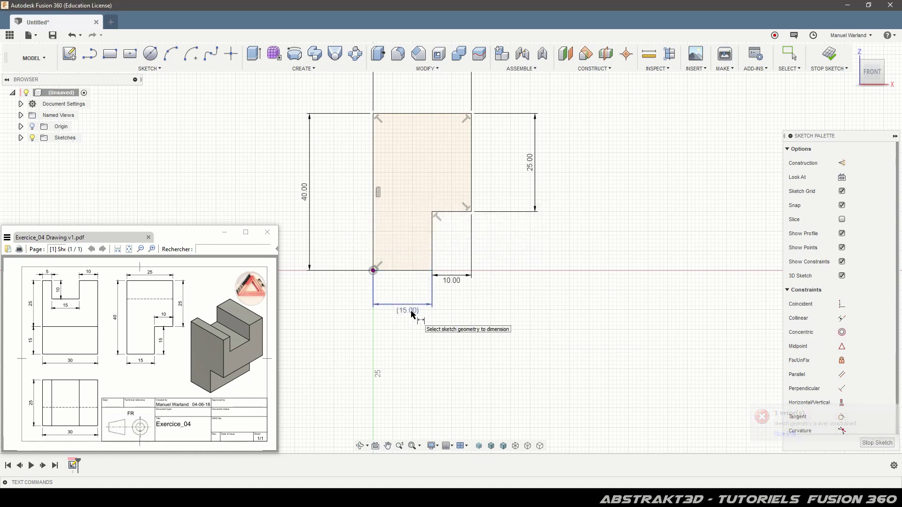
Delete the redundant (15.00) driven dimension and move the 10.00 dimension lower
key(Escape)
key(Delete)
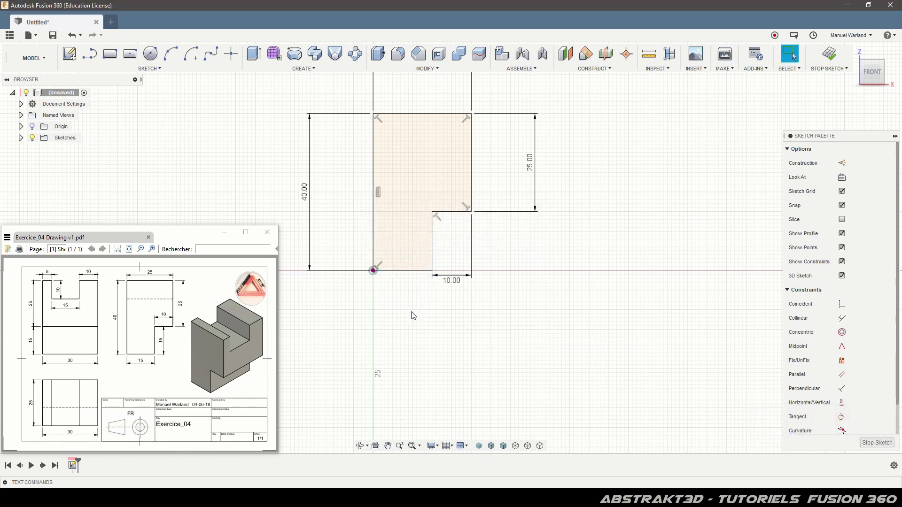
drag(459, 281, 463, 319)
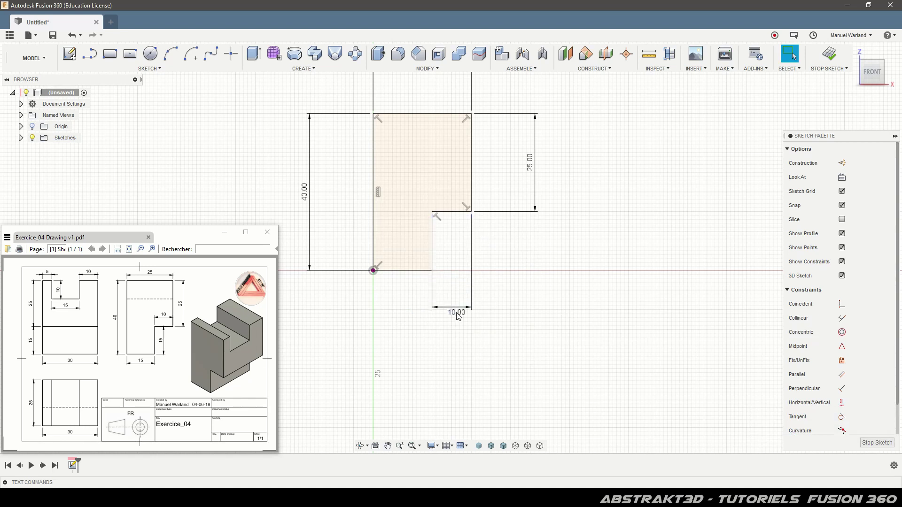
Draw a horizontal line across the profile 10 mm below the top edge, then finish the sketch
click(90, 54)
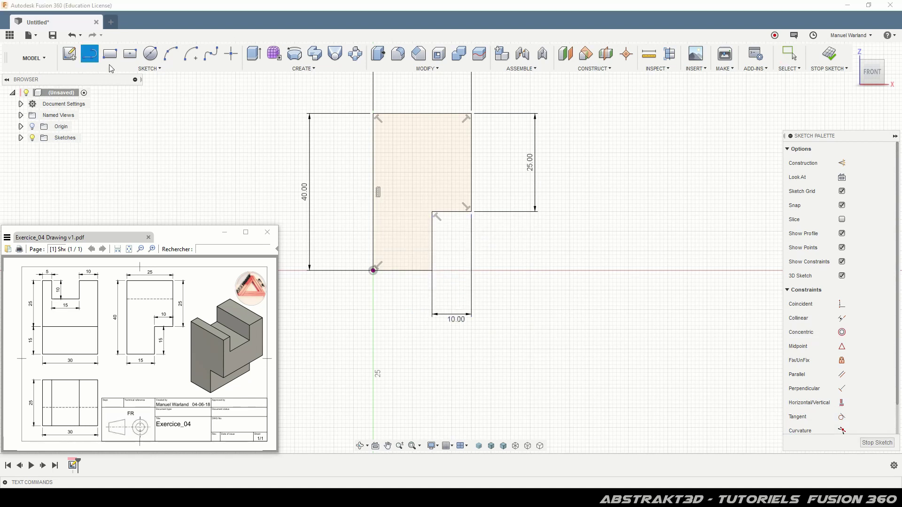
click(374, 152)
click(471, 152)
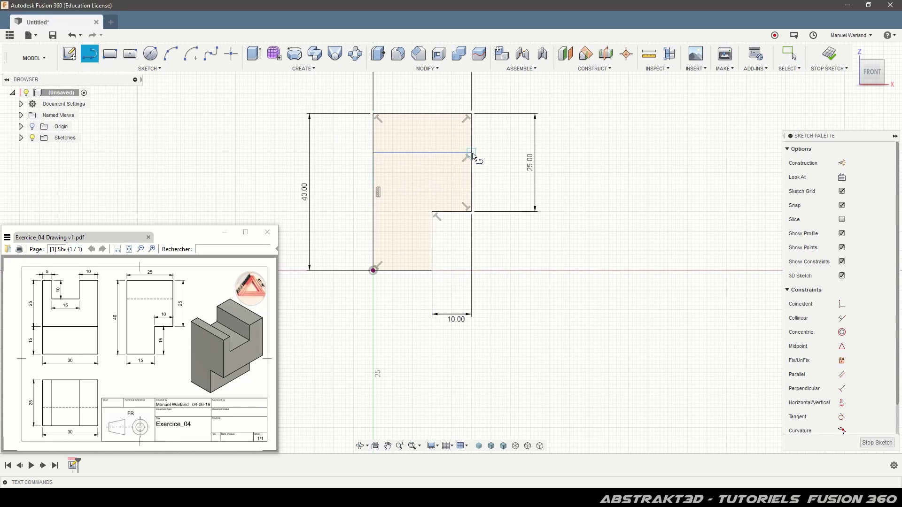
key(Escape)
click(416, 152)
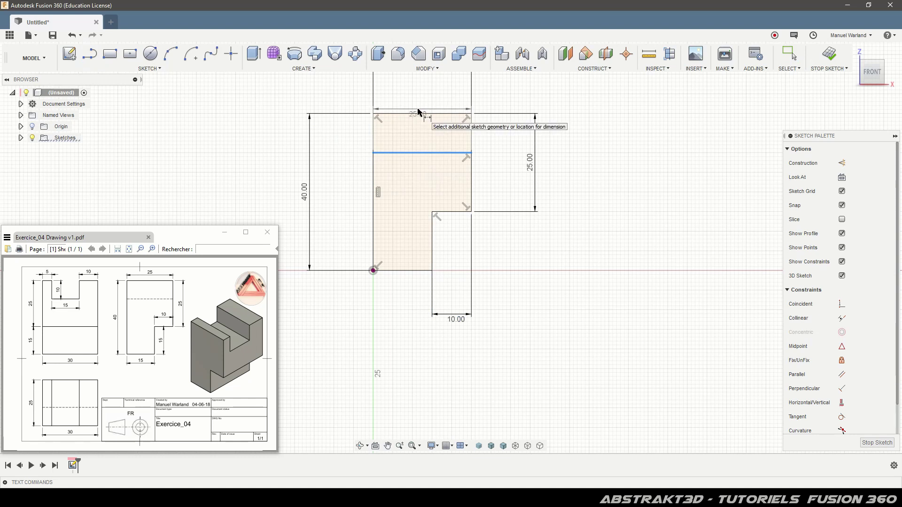
click(417, 114)
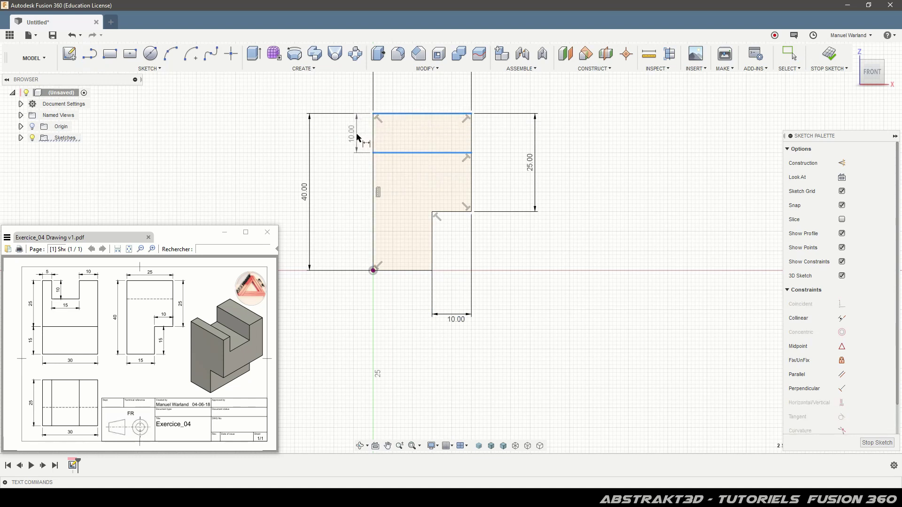
click(357, 137)
key(Return)
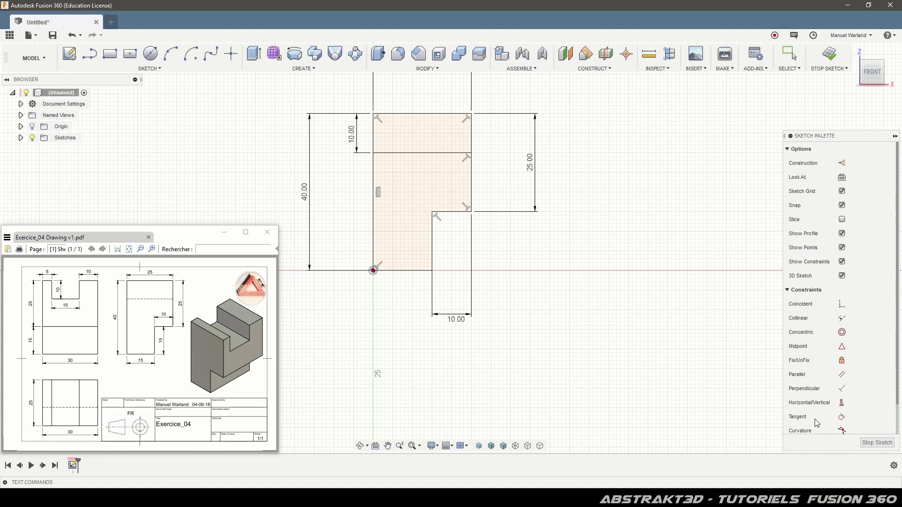
click(877, 443)
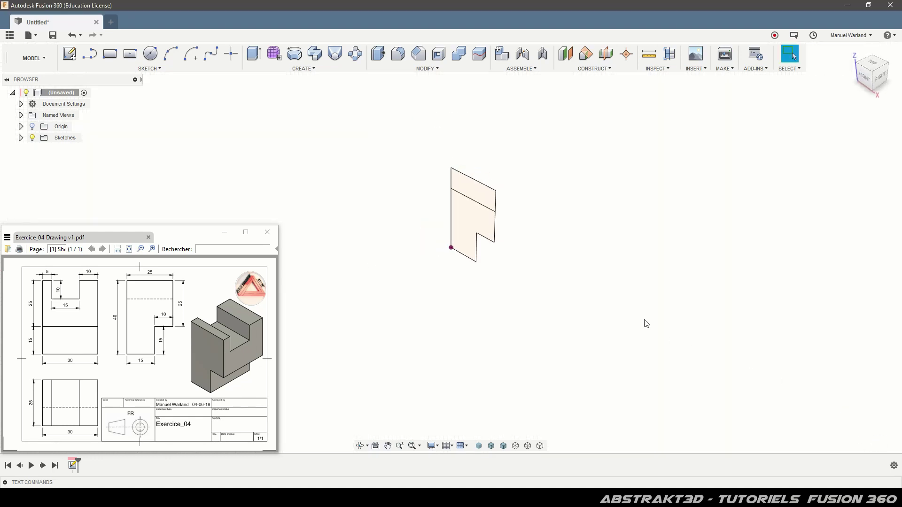
Zoom in and select both the lower and upper regions of the profile
scroll(627, 218, up, 2)
scroll(328, 129, up, 2)
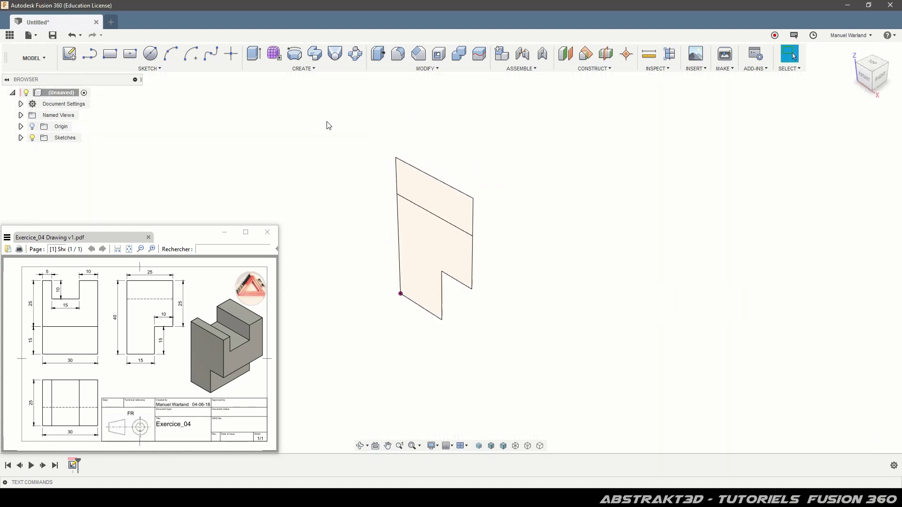
click(429, 252)
ctrl+click(449, 208)
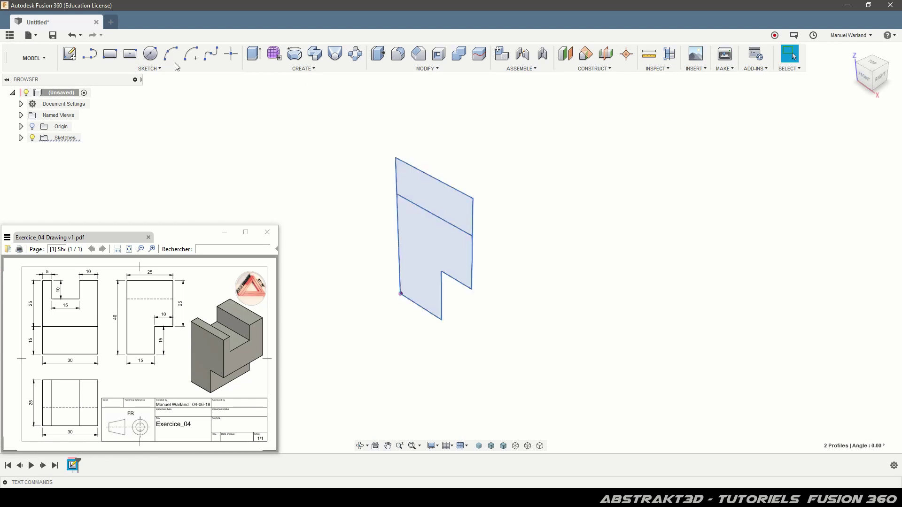
Extrude both profiles 30 mm into a new solid body, then expand the browser's Sketches
click(254, 54)
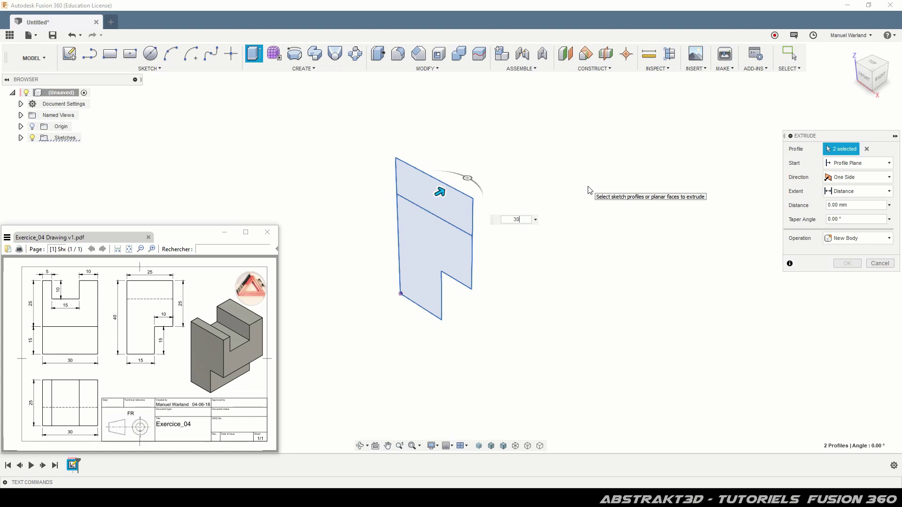
text(30)
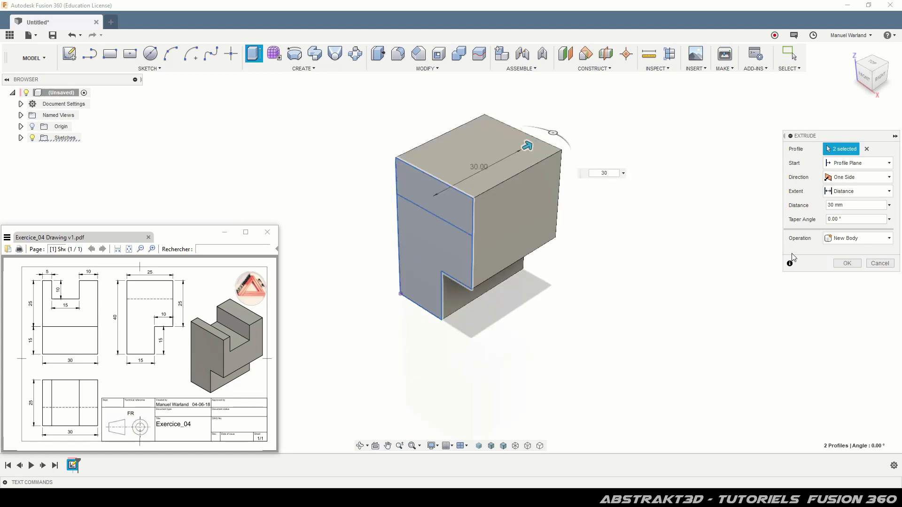
click(846, 268)
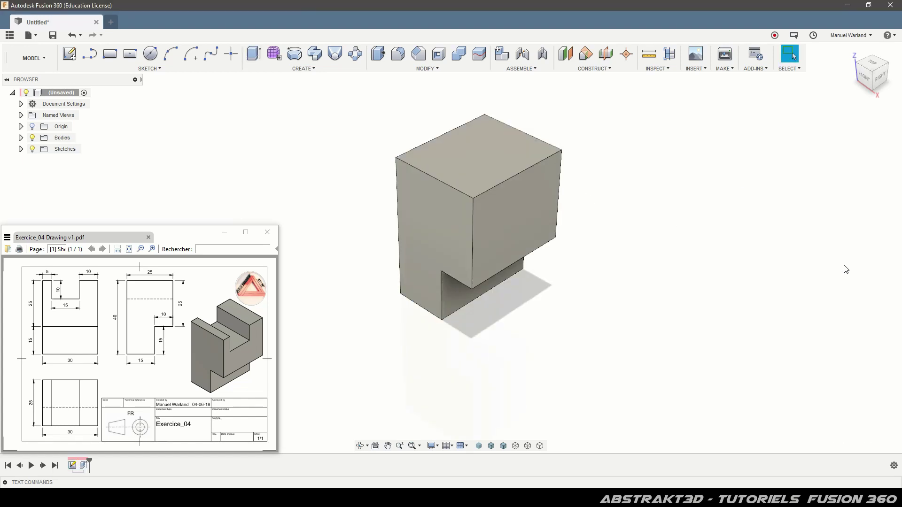
click(21, 149)
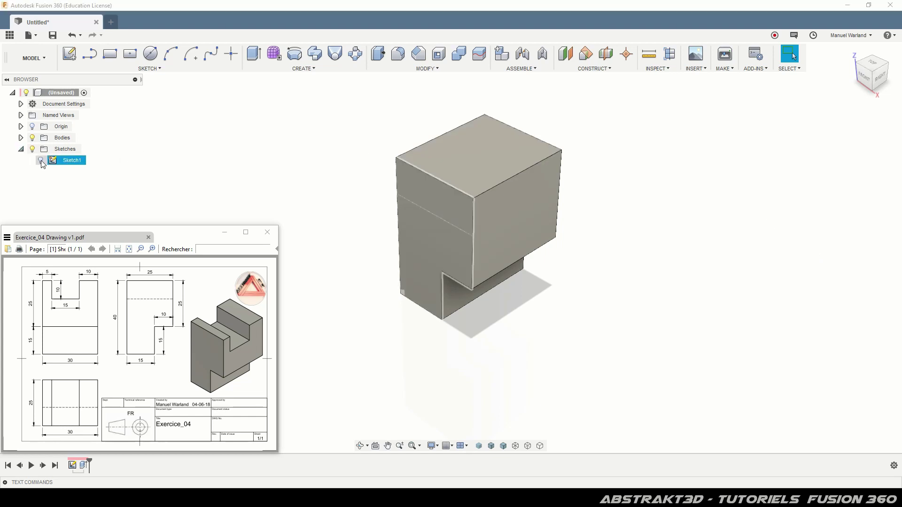
Pick Sketch1's upper 25×10 mm strip and start an extrude on it
click(438, 195)
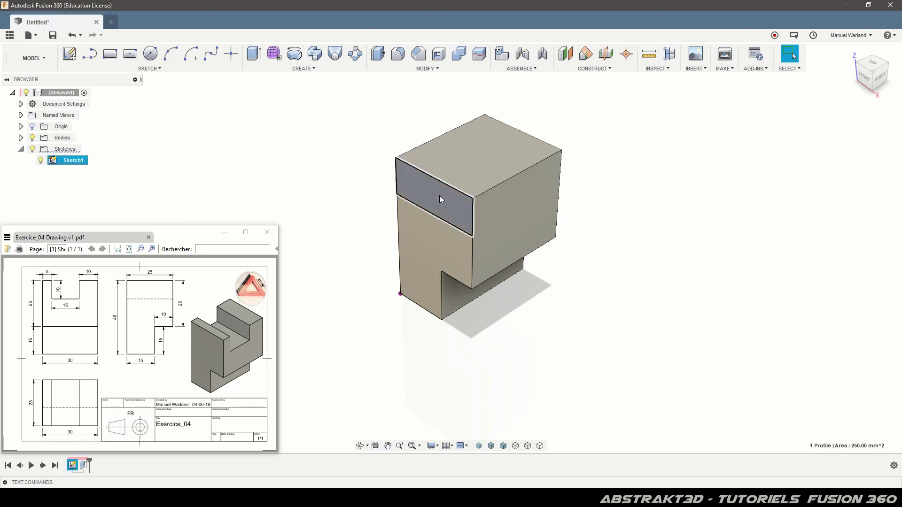
click(254, 53)
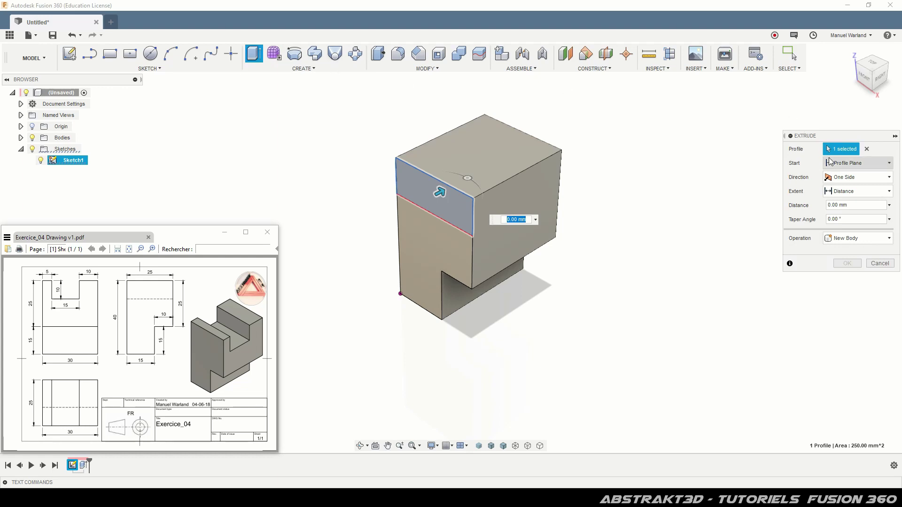
Cut the slot from a 5 mm offset start plane, 15 mm deep
click(863, 167)
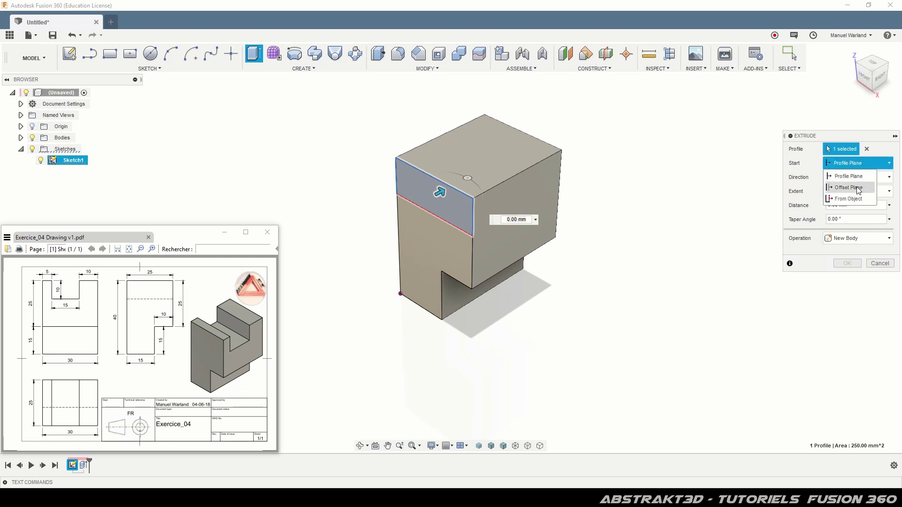
click(857, 189)
click(856, 178)
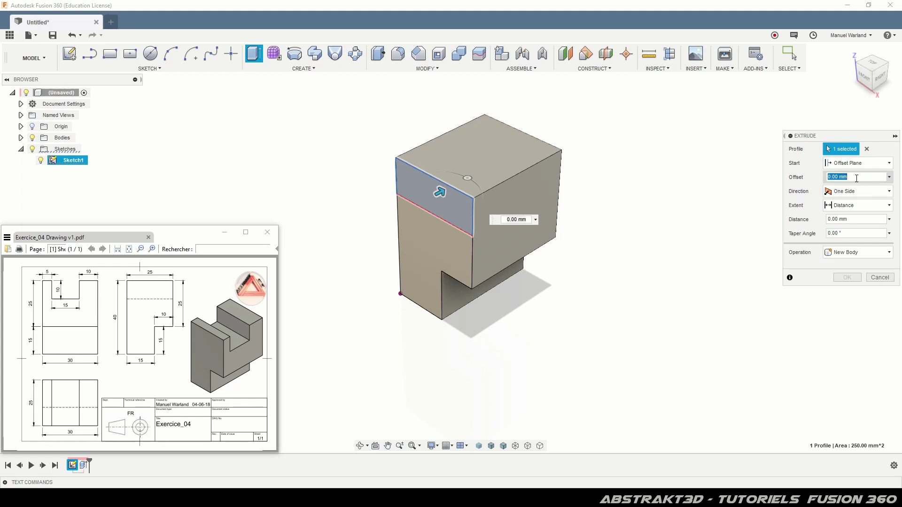
text(5)
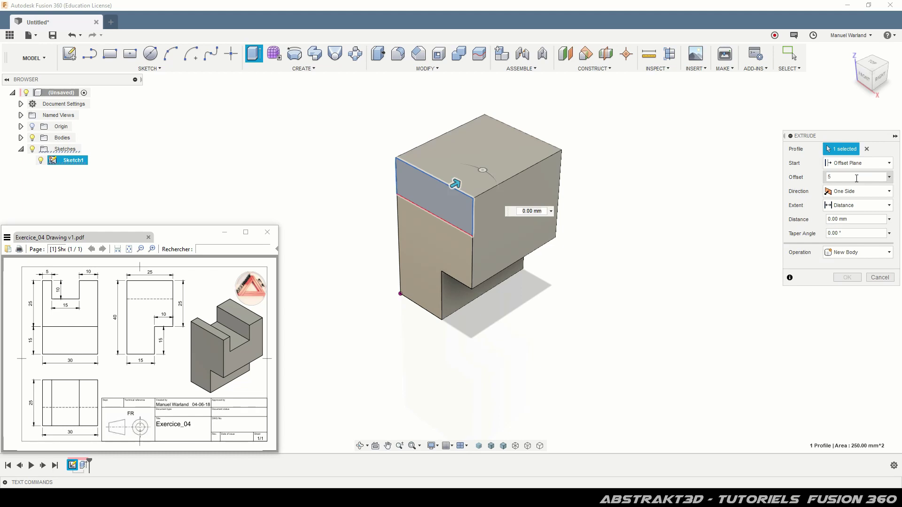
click(855, 220)
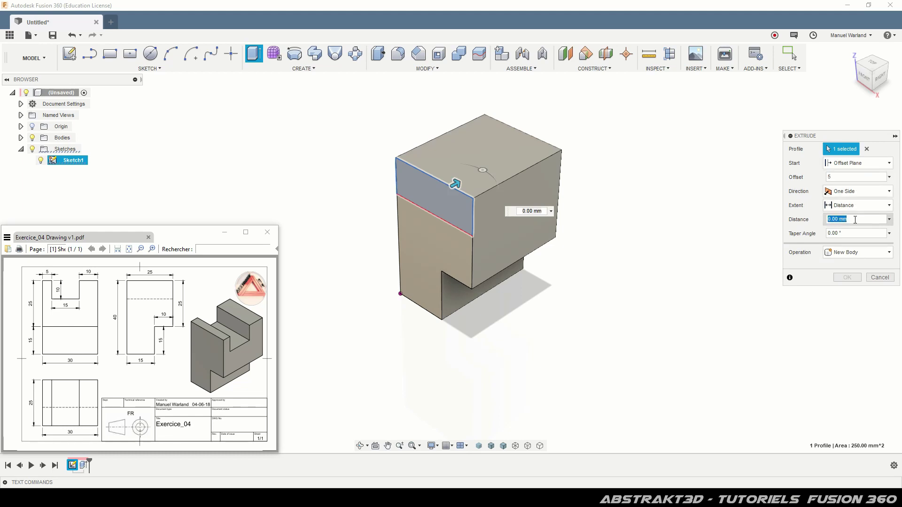
text(15)
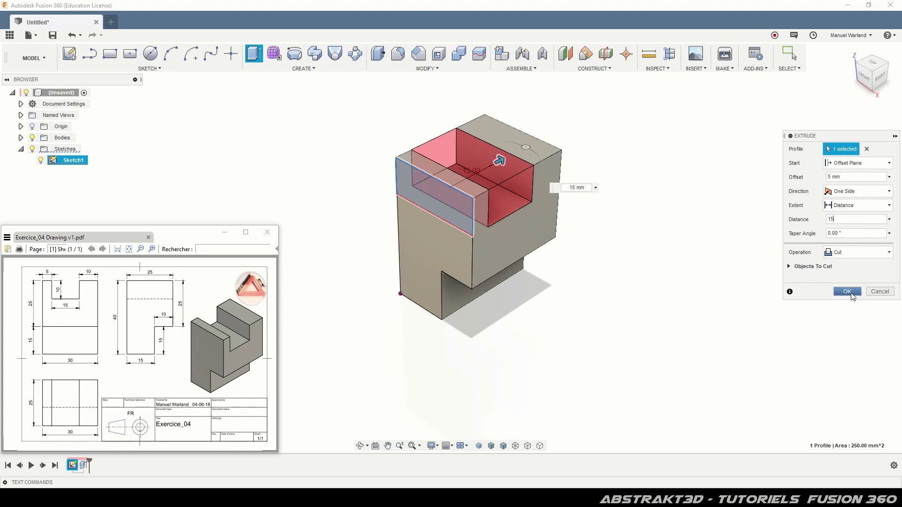
click(847, 291)
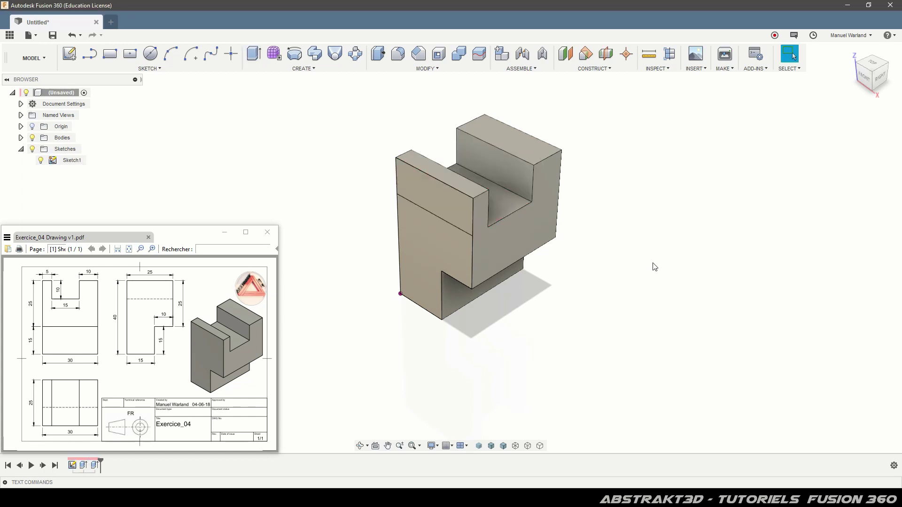
Hide Sketch1 with its Browser visibility toggle
click(41, 160)
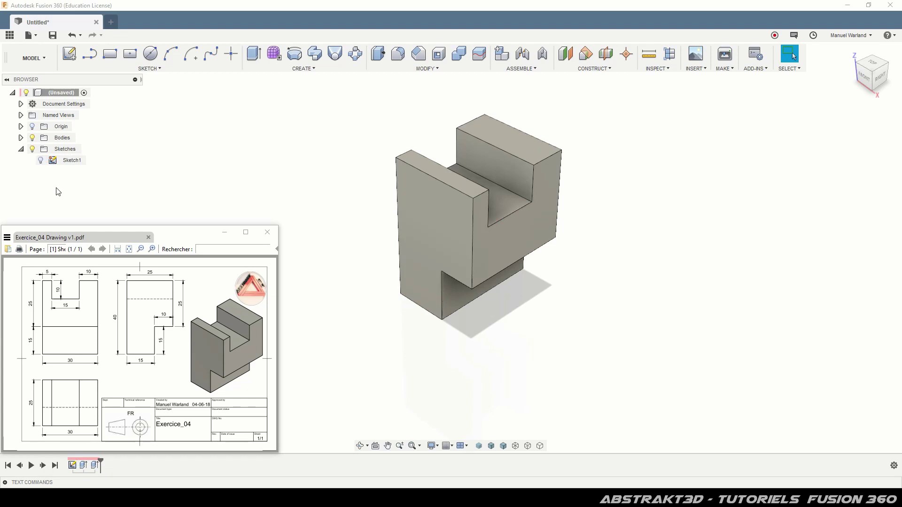